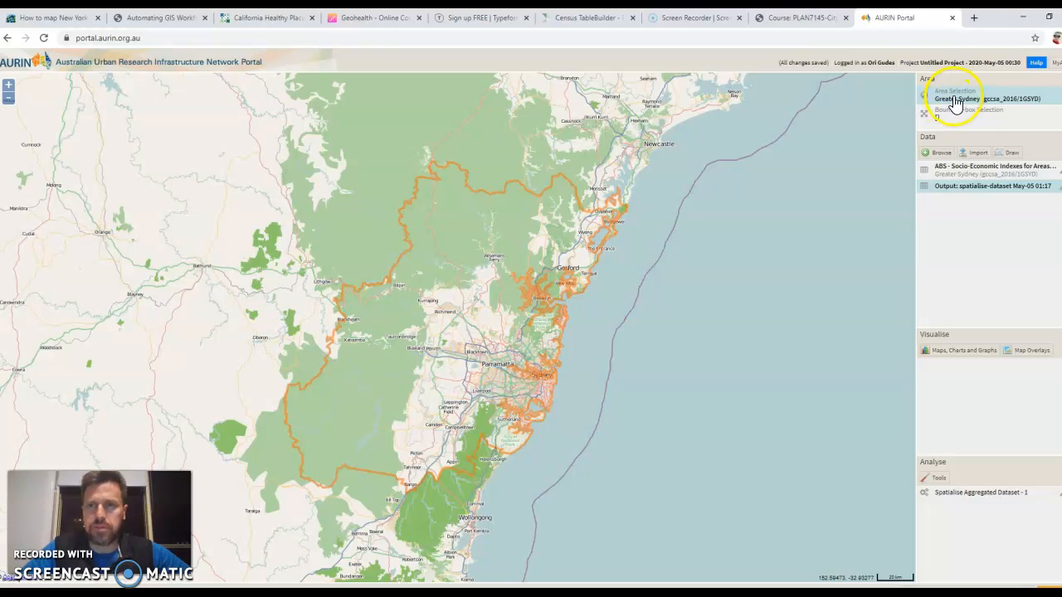
# - Redefine the study area by returning to Australia and refining it by States and Territories to New South Wales
pyautogui.doubleClick(956, 102)
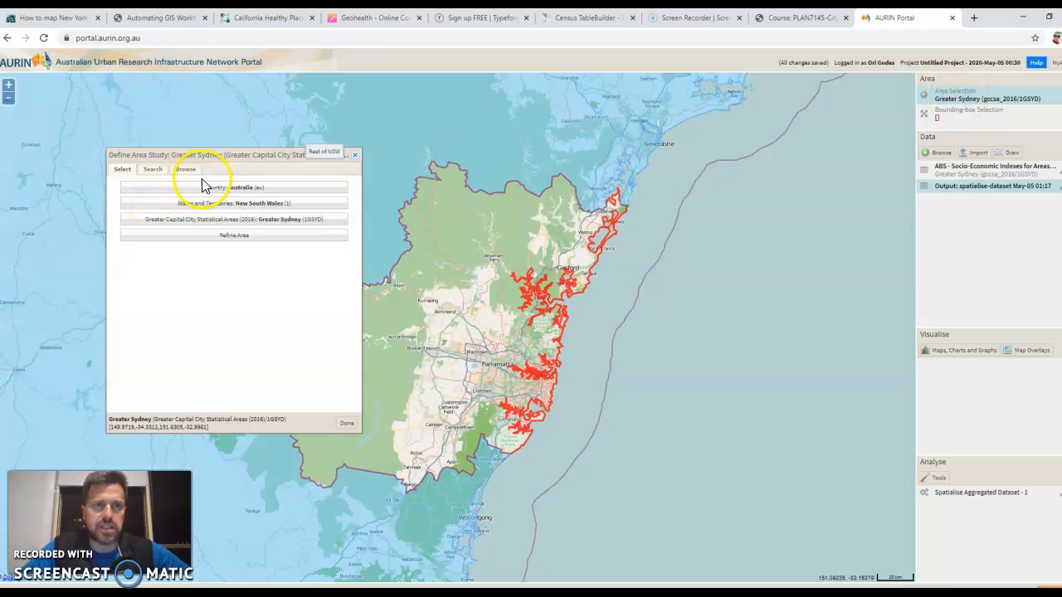
pyautogui.click(203, 190)
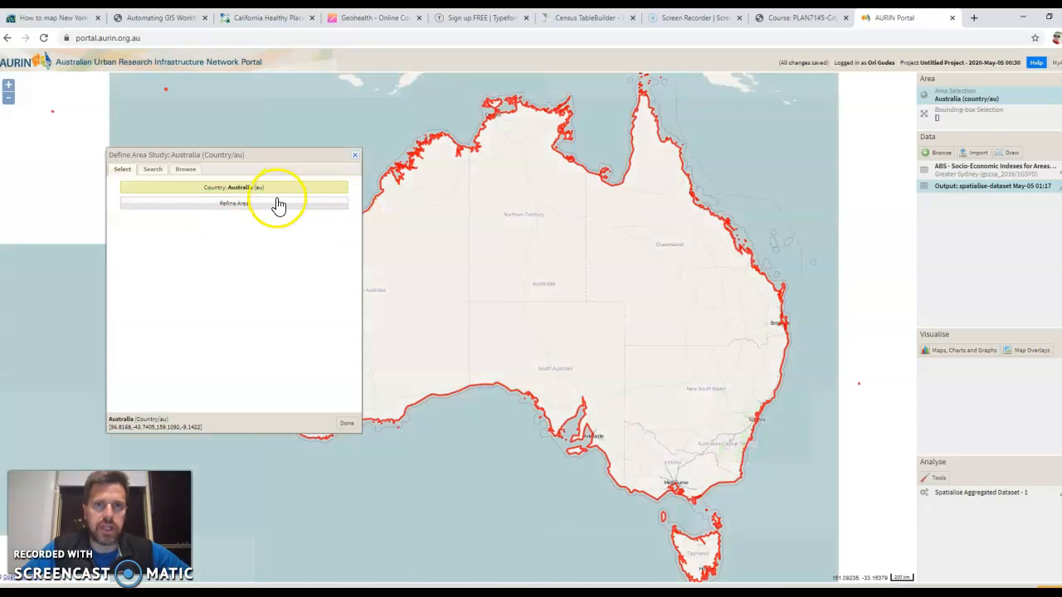
pyautogui.click(230, 205)
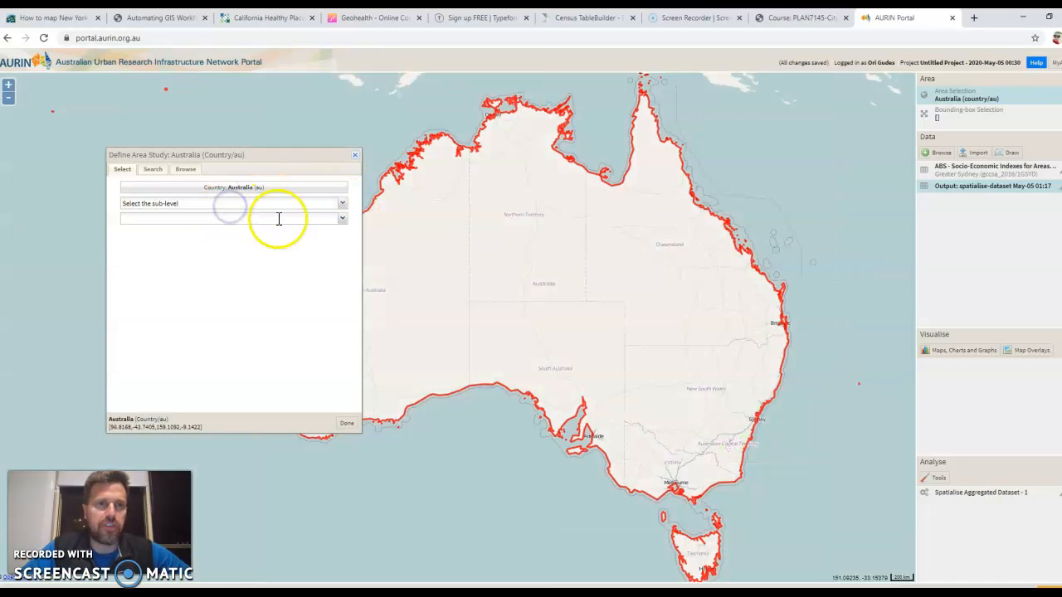
pyautogui.click(340, 205)
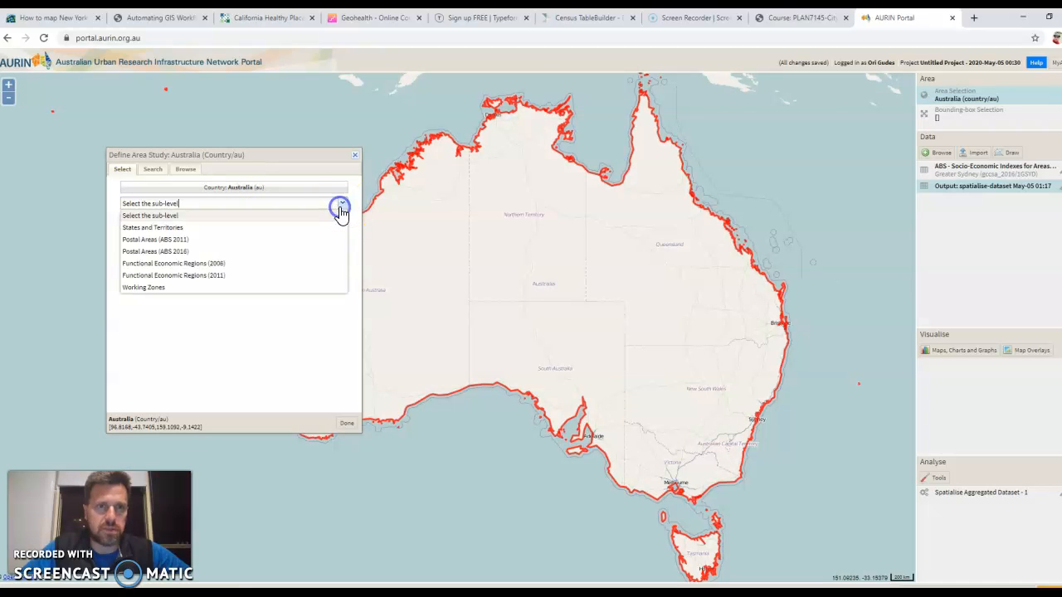
pyautogui.click(166, 229)
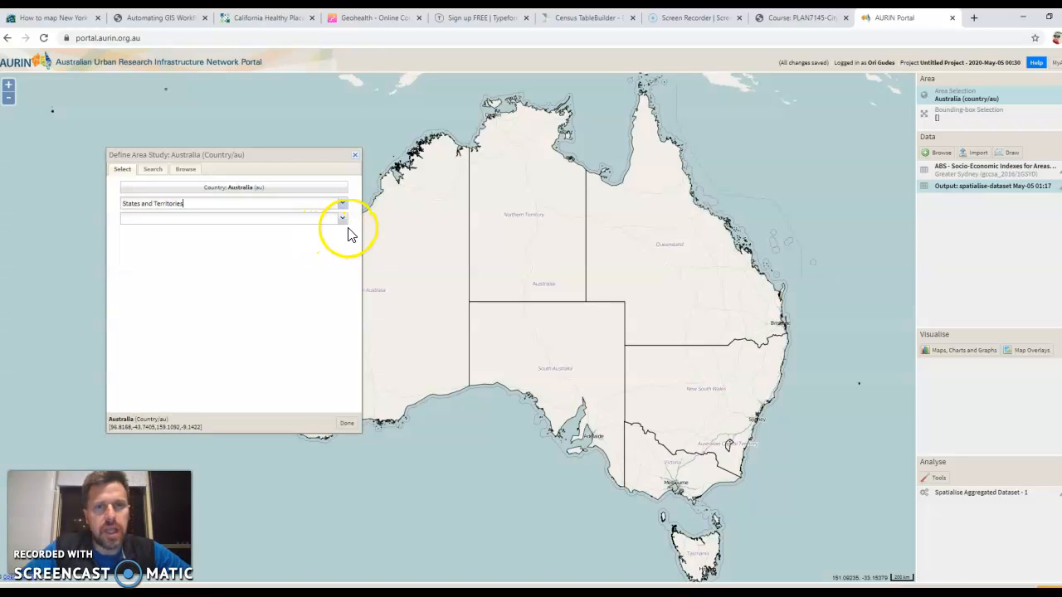
pyautogui.click(340, 221)
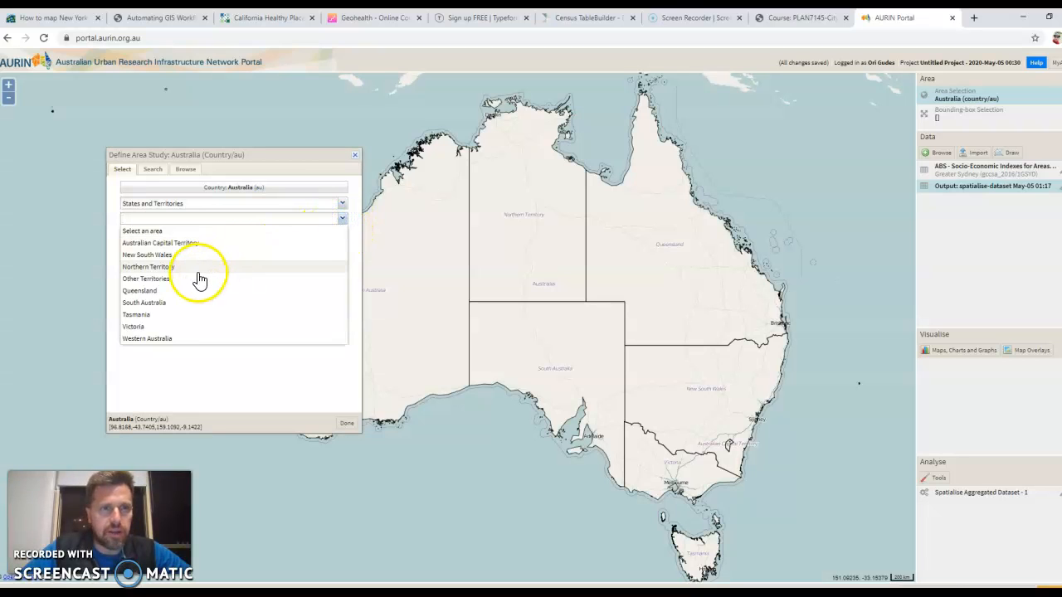
pyautogui.click(175, 254)
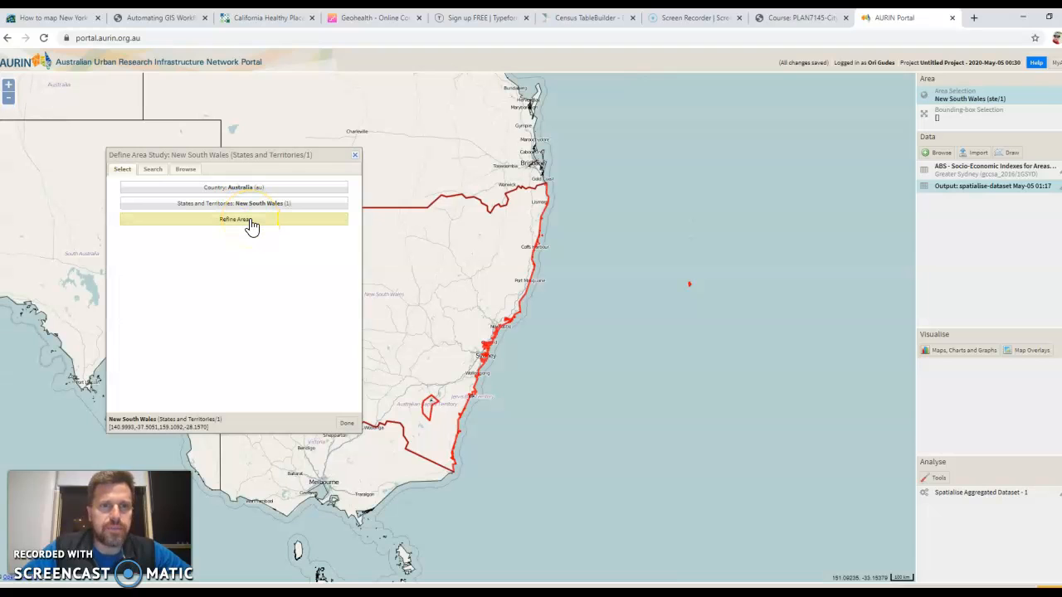
# - Refine the study area to Greater Sydney using Greater Capital City Statistical Areas (2016) and finish the area definition
pyautogui.click(252, 226)
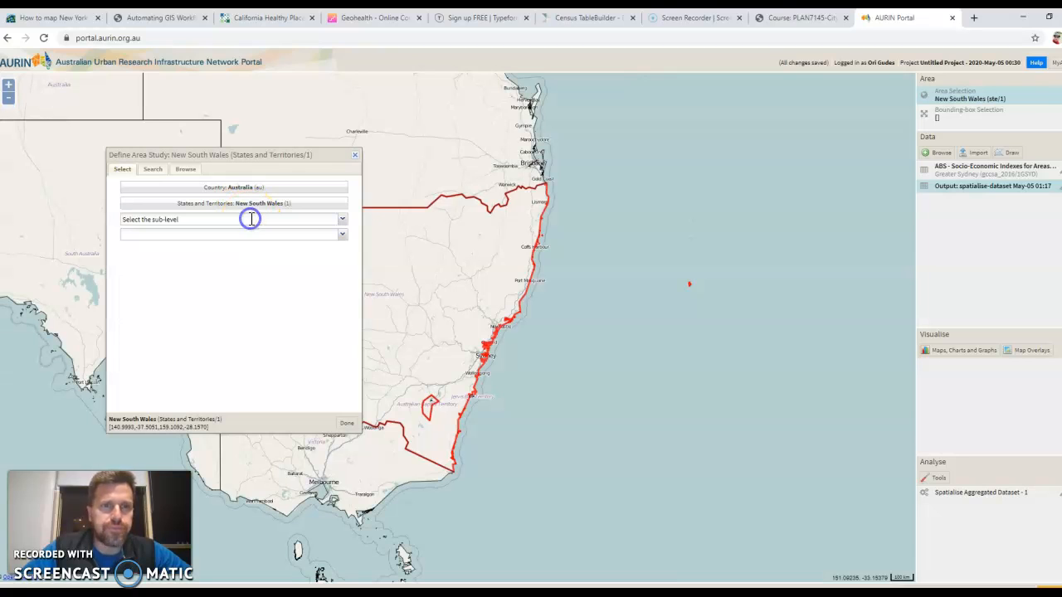
pyautogui.click(342, 221)
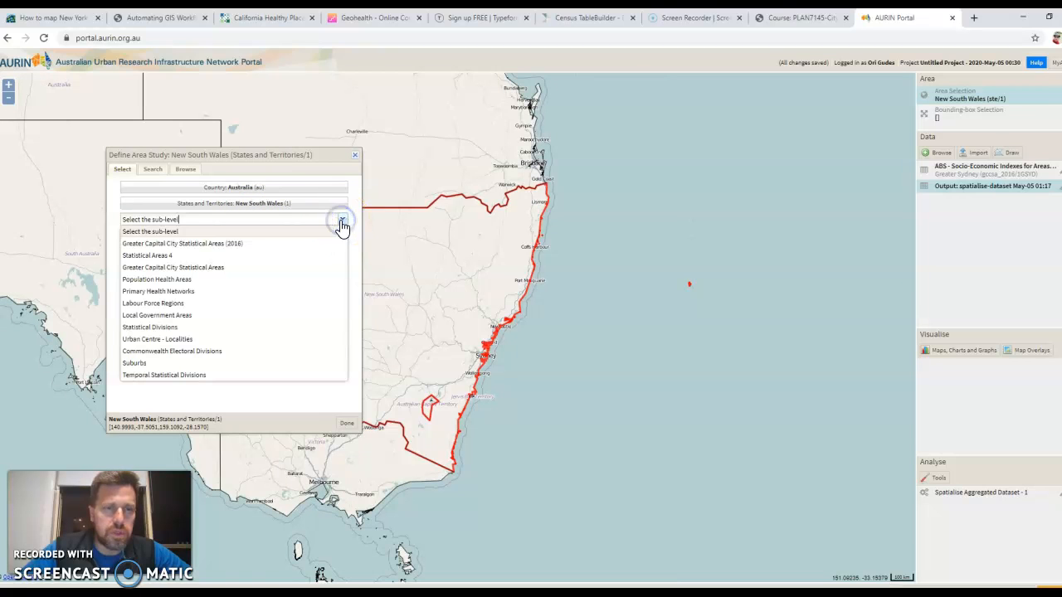
pyautogui.click(189, 271)
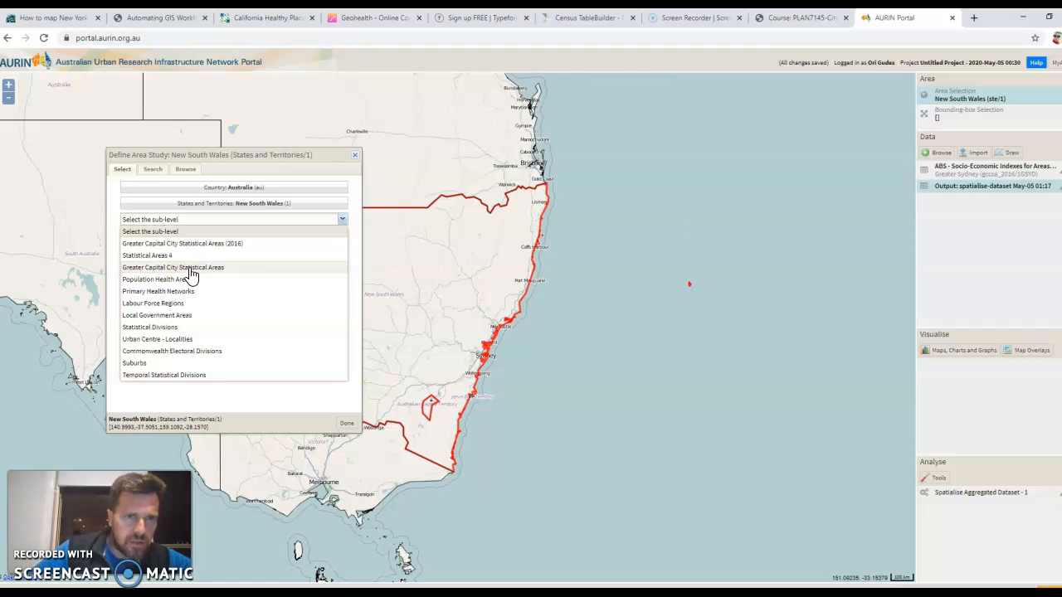
pyautogui.click(190, 271)
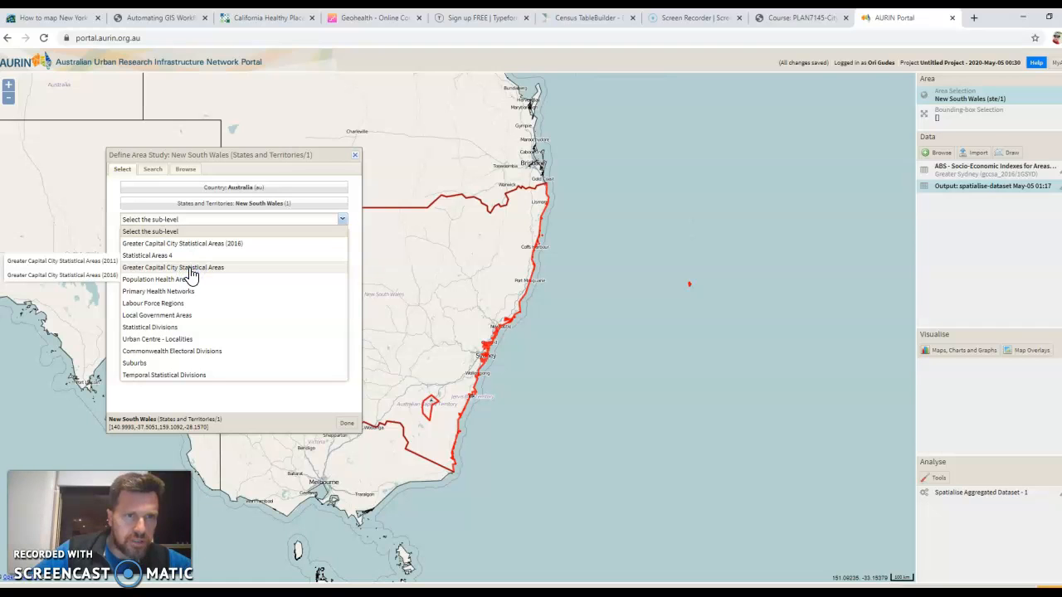
pyautogui.click(88, 276)
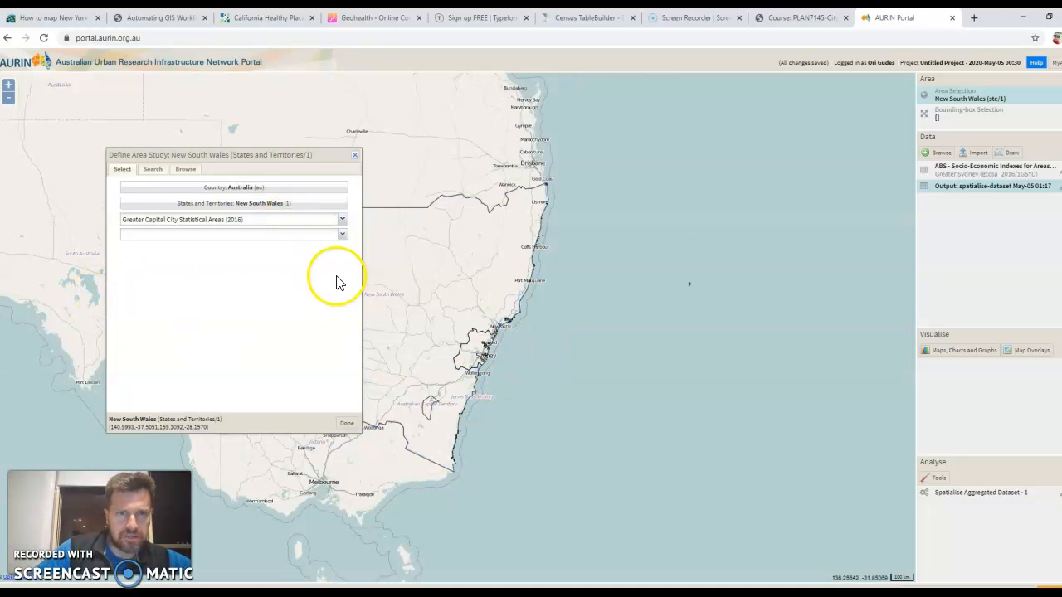
pyautogui.click(342, 235)
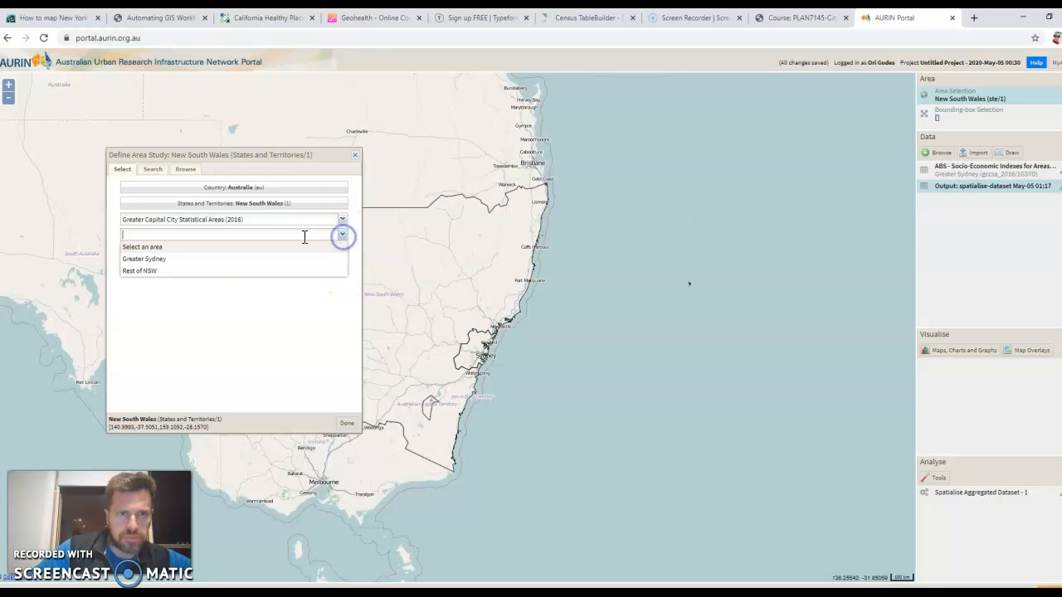
pyautogui.click(166, 262)
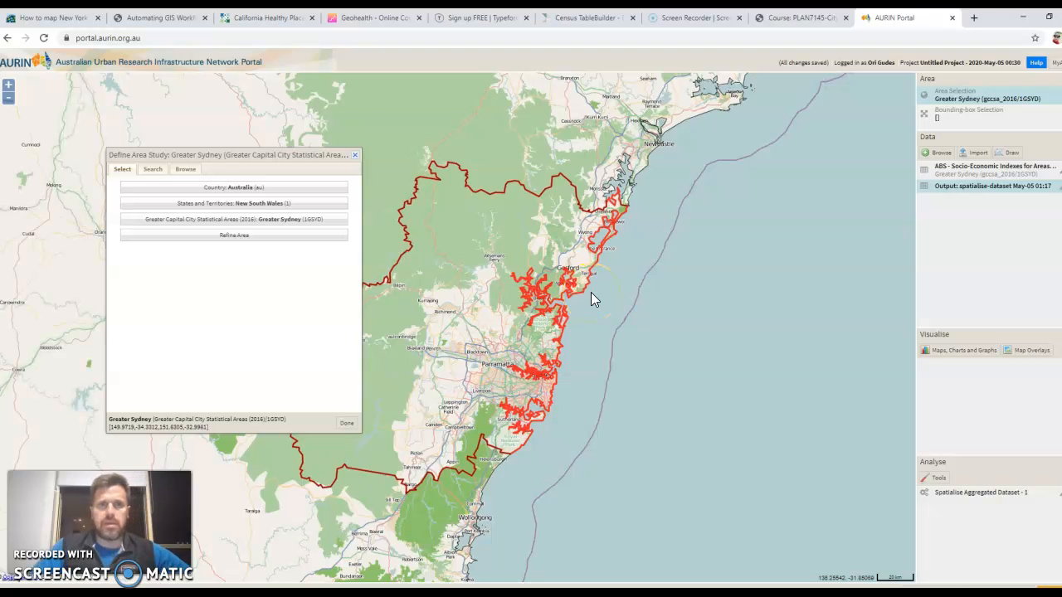
pyautogui.click(560, 301)
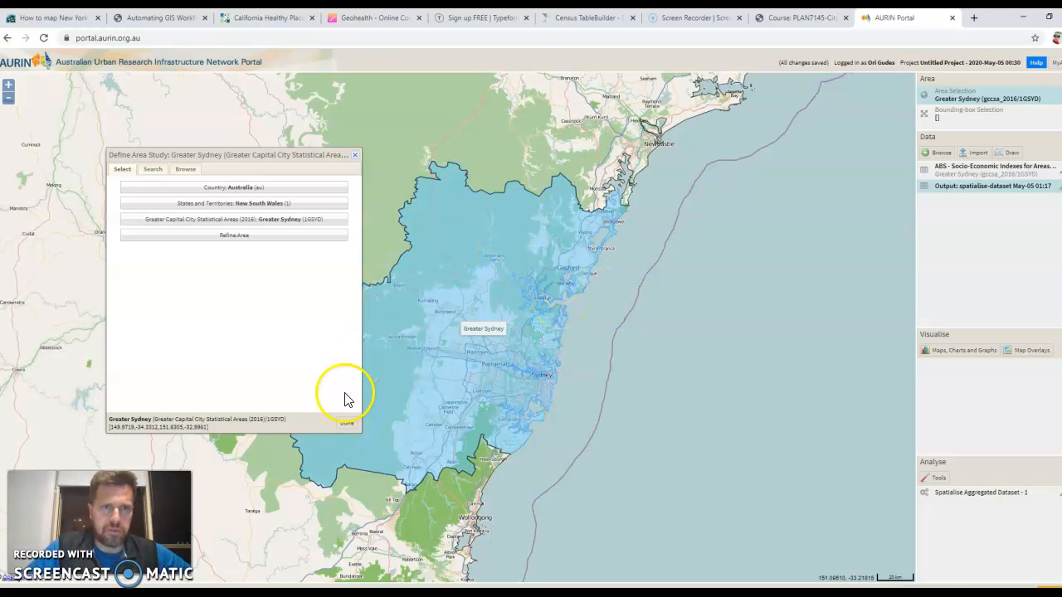
pyautogui.click(347, 423)
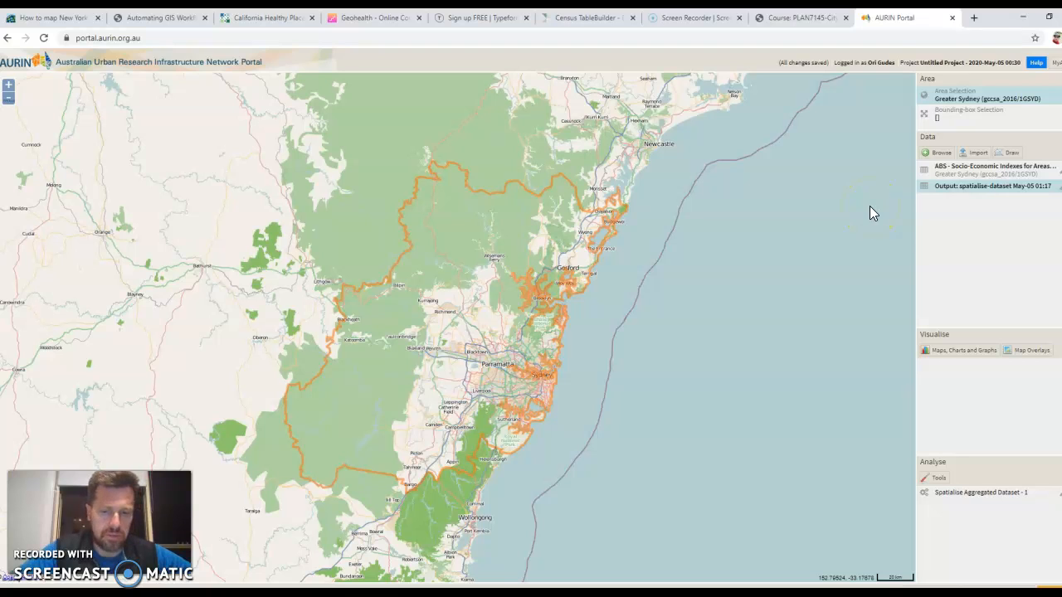
# - Search the available datasets for the keyword SEIFA and widen the title column to show full dataset names
pyautogui.click(938, 156)
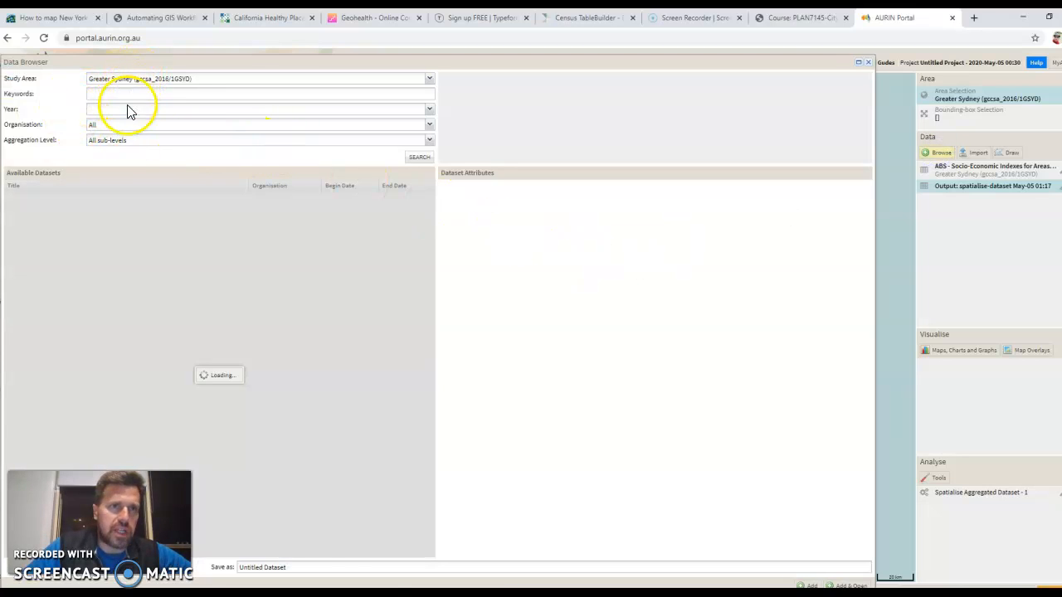
pyautogui.click(99, 91)
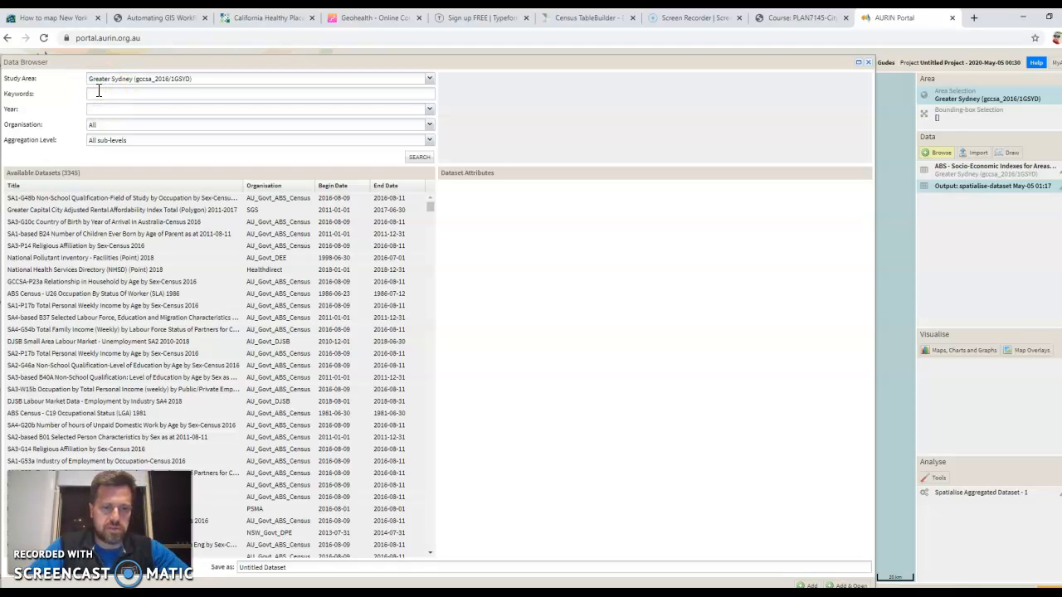
pyautogui.write('SEIFA')
pyautogui.press('Return')
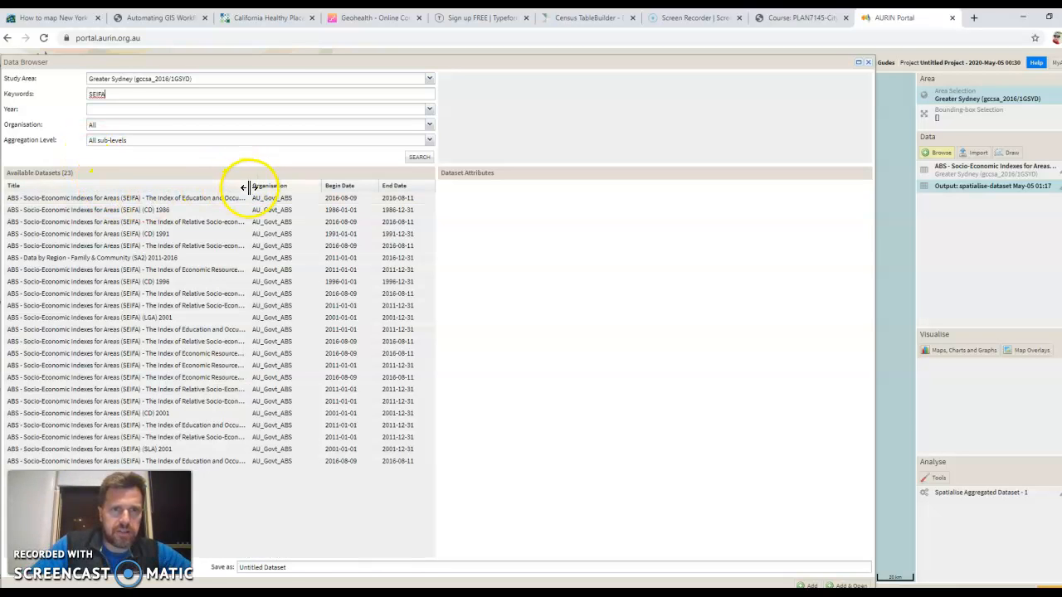
pyautogui.moveTo(248, 188); pyautogui.dragTo(335, 193)
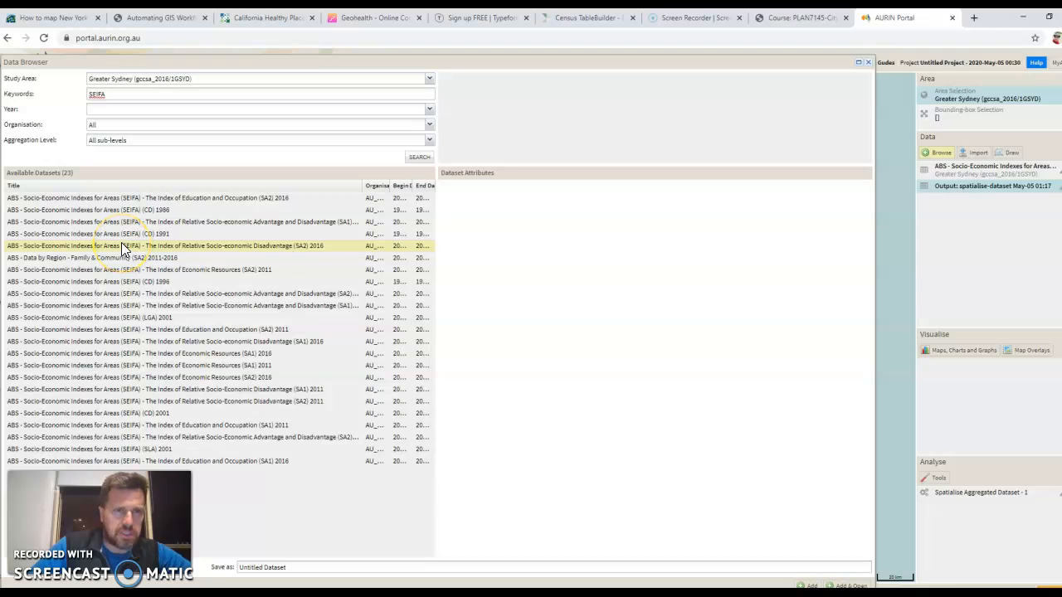
# - Add the SEIFA Index of Relative Socio-economic Disadvantage (SA2) 2016 dataset with all attributes to the project, open its table and close it
pyautogui.moveTo(121, 242)
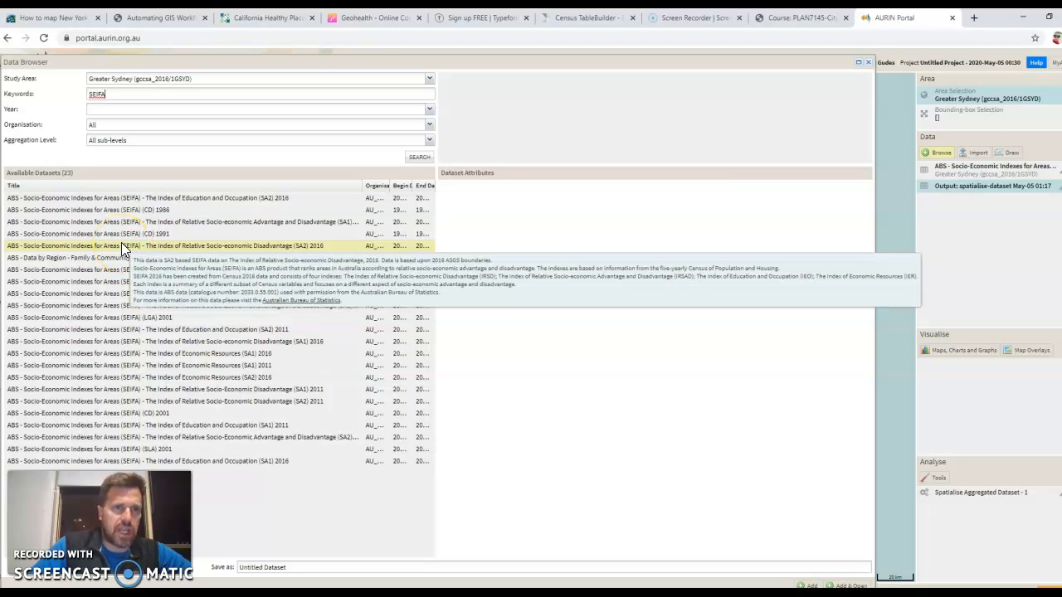
pyautogui.click(121, 242)
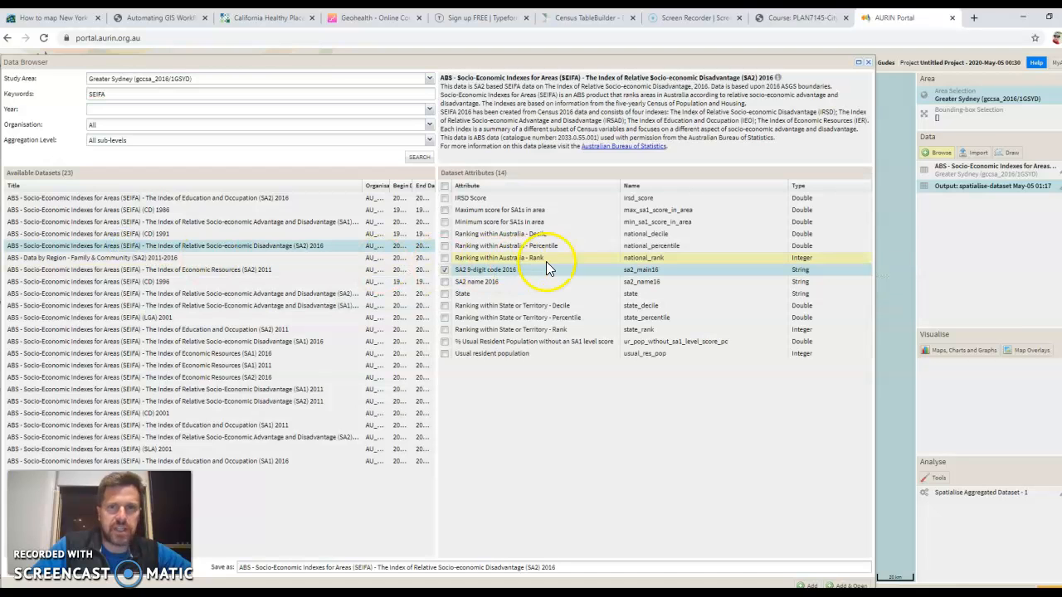
pyautogui.click(446, 187)
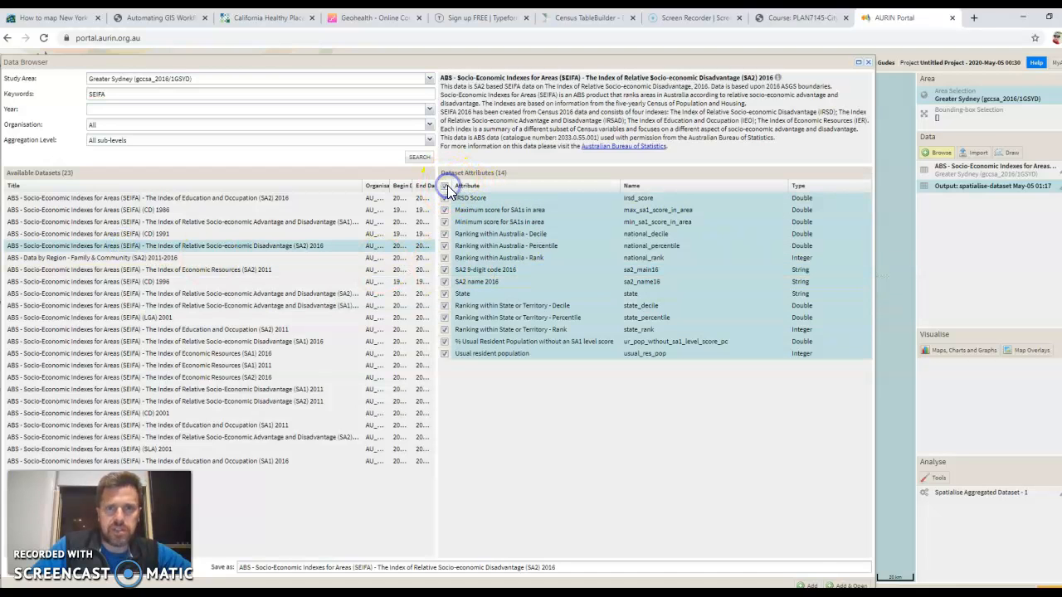
pyautogui.click(848, 586)
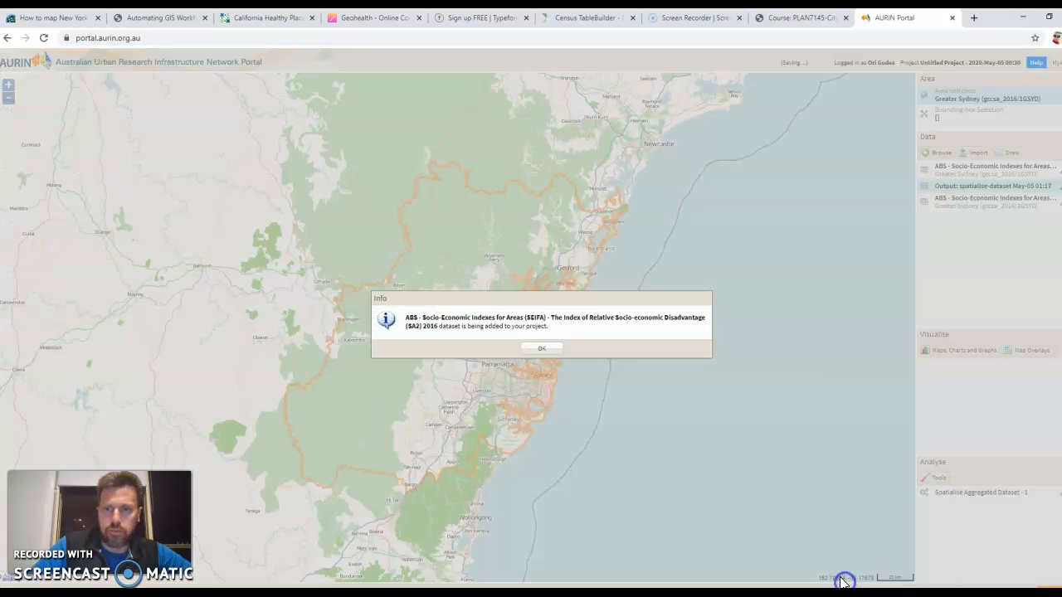
pyautogui.click(547, 350)
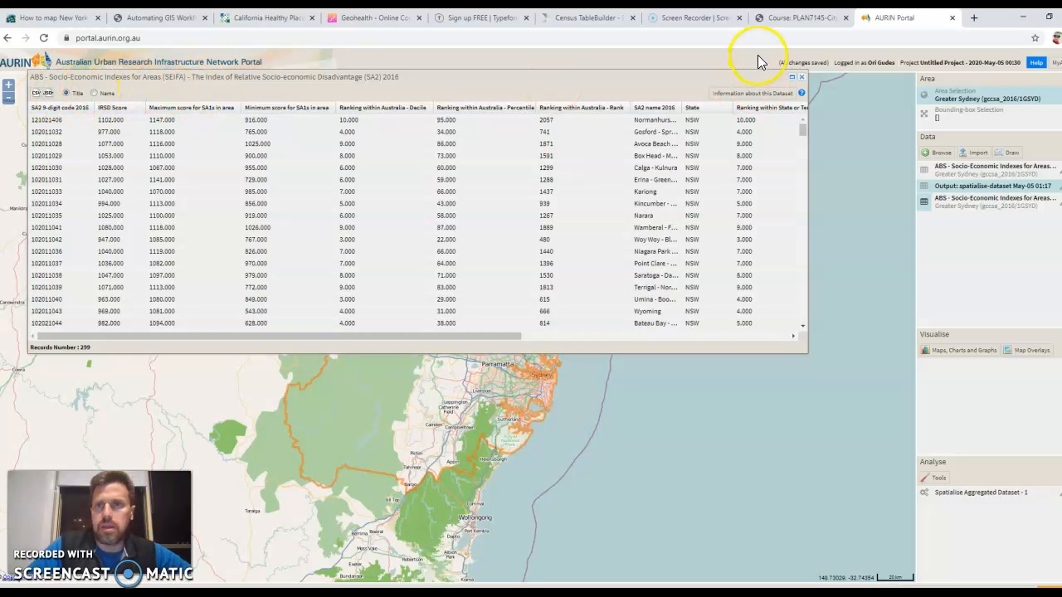
pyautogui.click(801, 78)
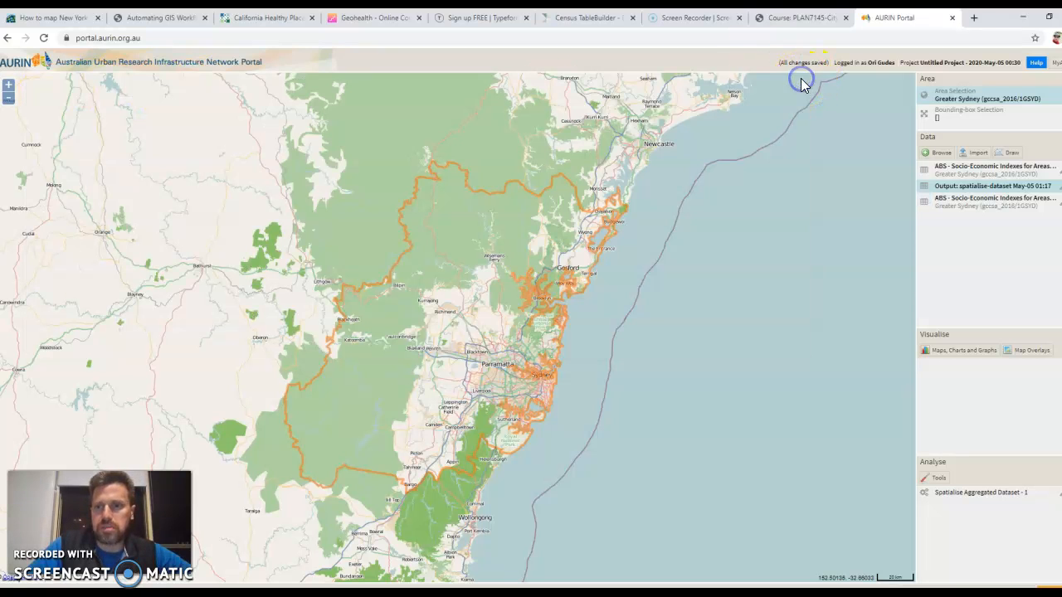
# - Run Spatialise Aggregated Dataset on the SEIFA Index of Relative Socio-economic Advantage and Disadvantage (SA2) 2016 dataset
pyautogui.click(941, 481)
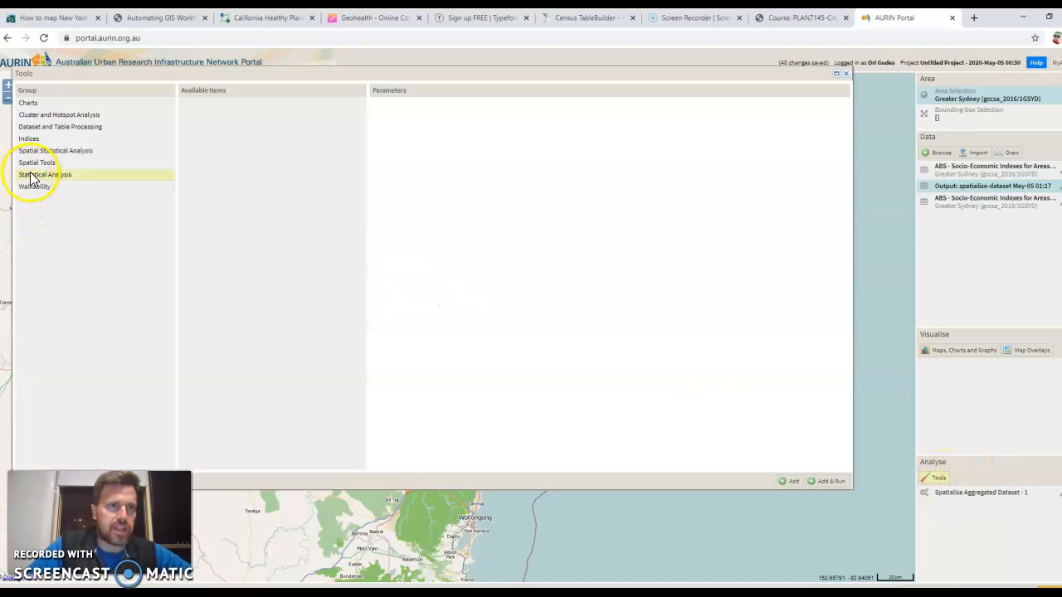
pyautogui.click(36, 165)
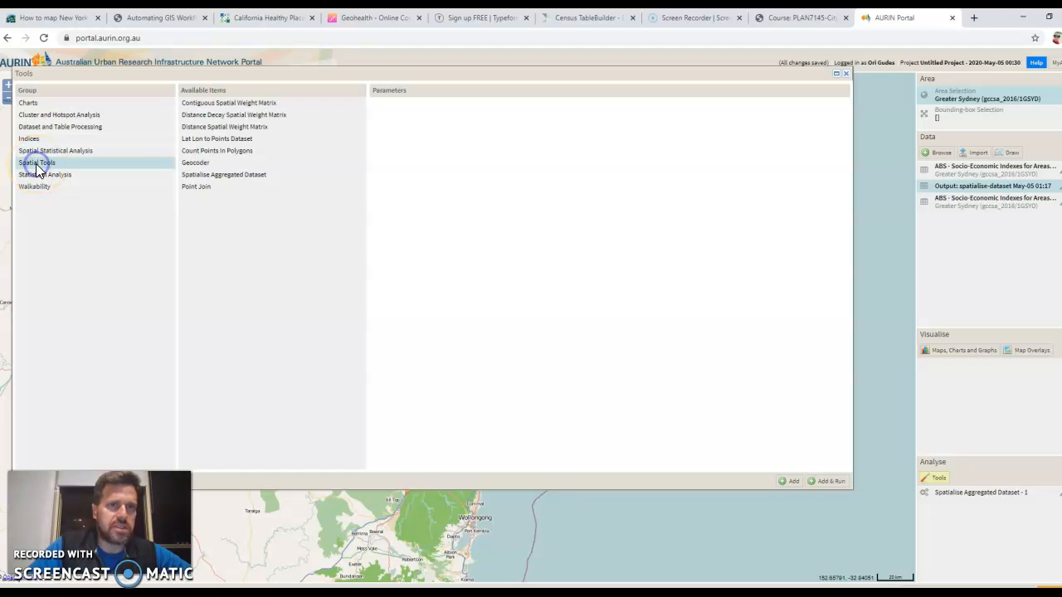
pyautogui.click(236, 175)
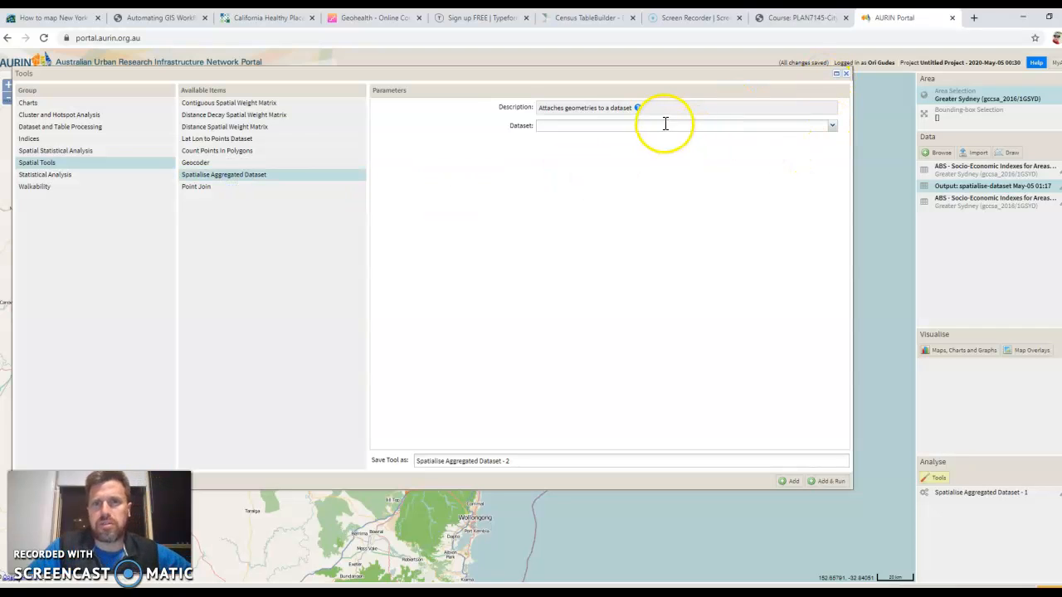
pyautogui.click(832, 129)
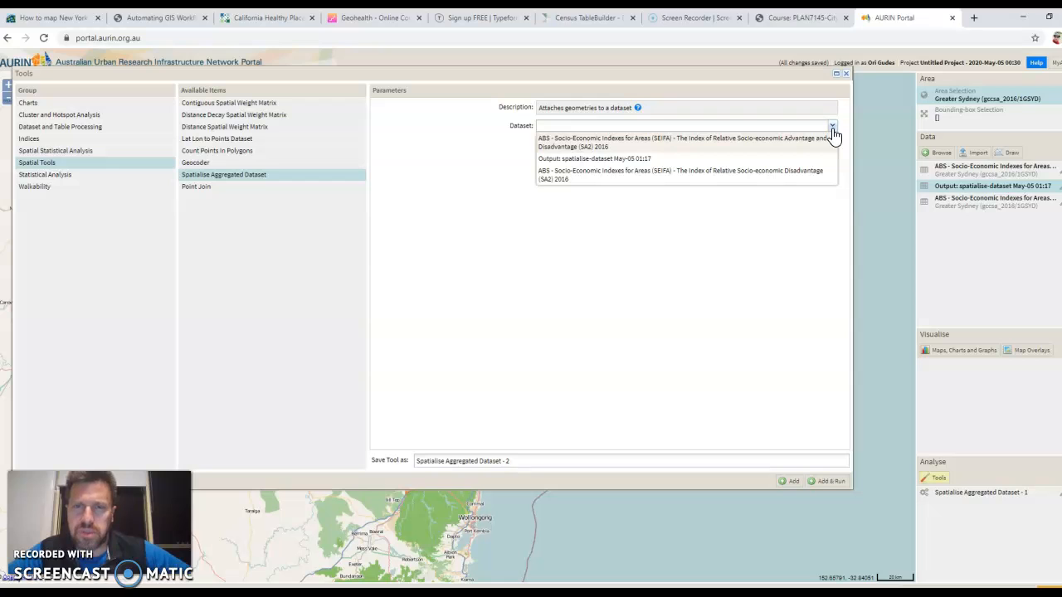
pyautogui.click(775, 144)
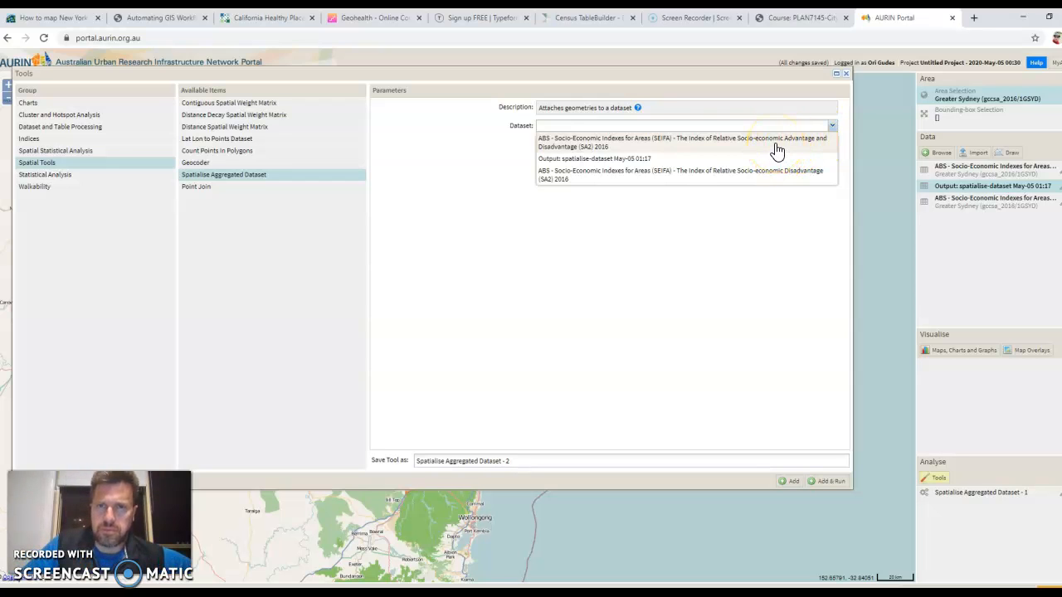
pyautogui.click(775, 146)
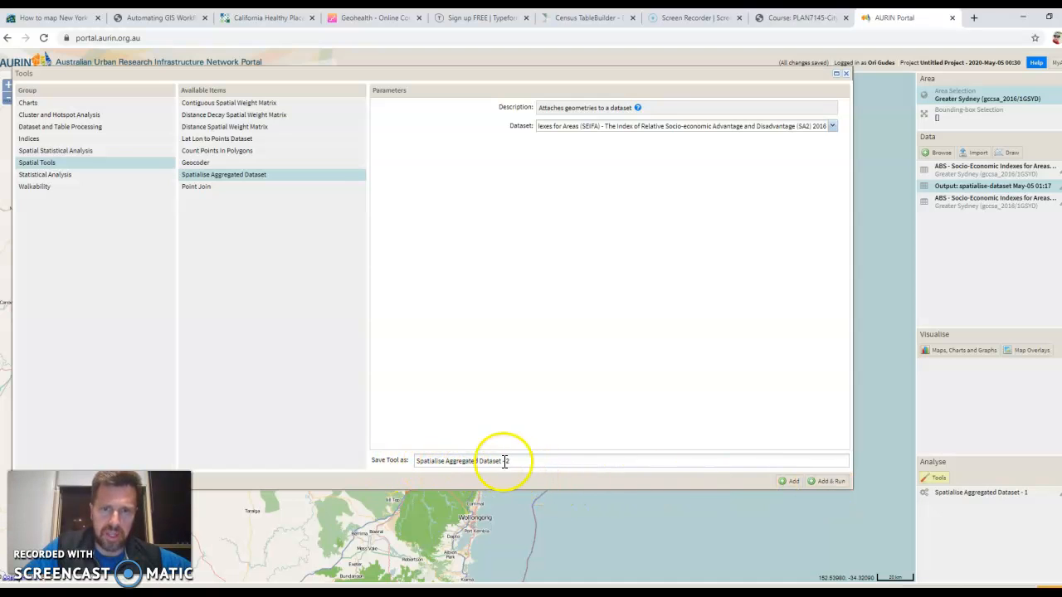
pyautogui.click(822, 481)
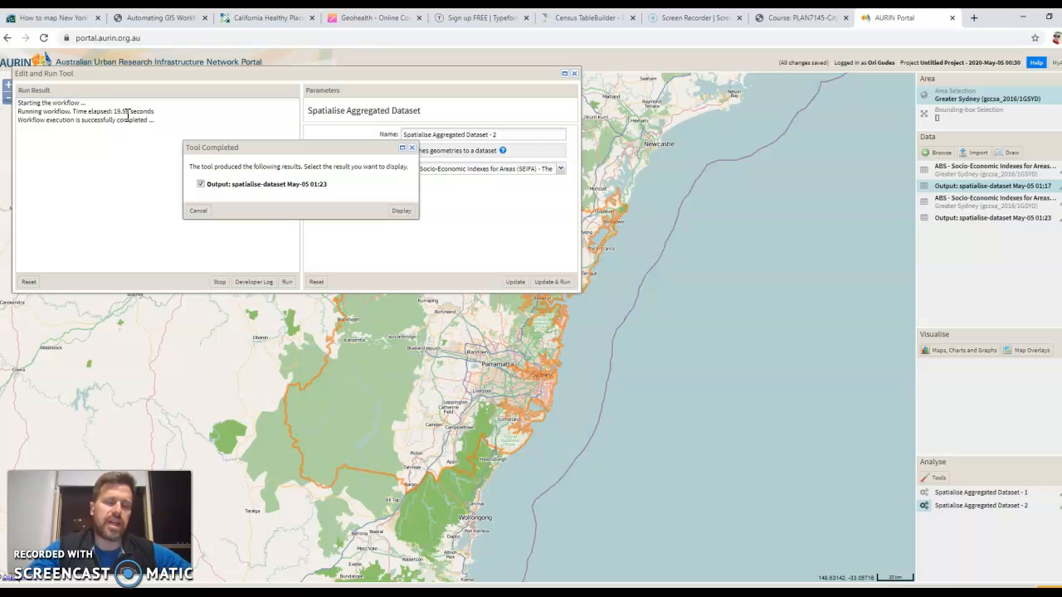
# - Display the spatialise-dataset May-05 01:23 output table and download it as a zipped shapefile named Output__spatialise-dataset_May-05_01_23 to the Desktop
pyautogui.click(402, 212)
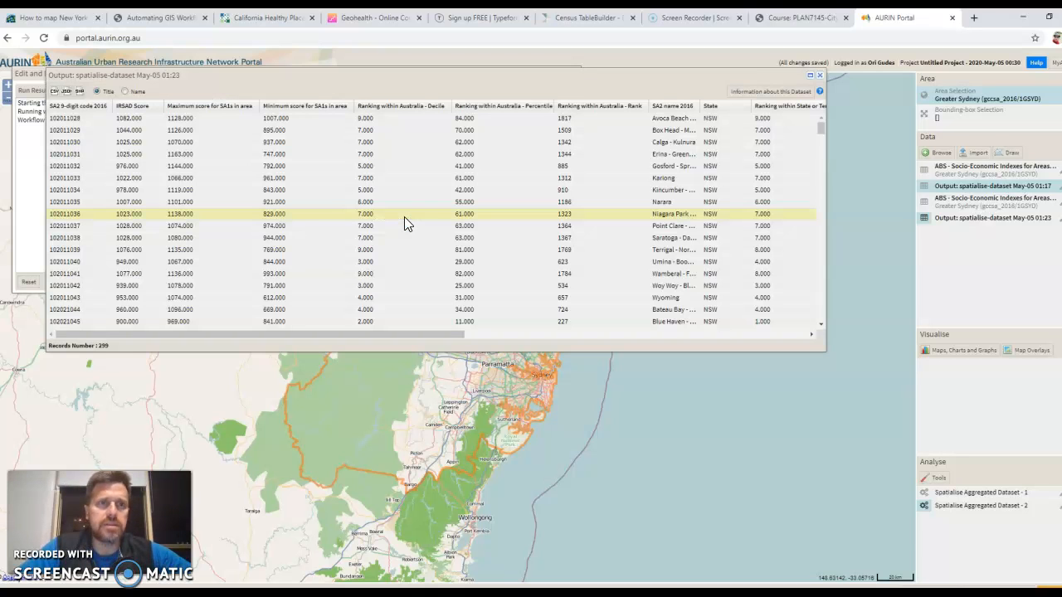
pyautogui.click(80, 92)
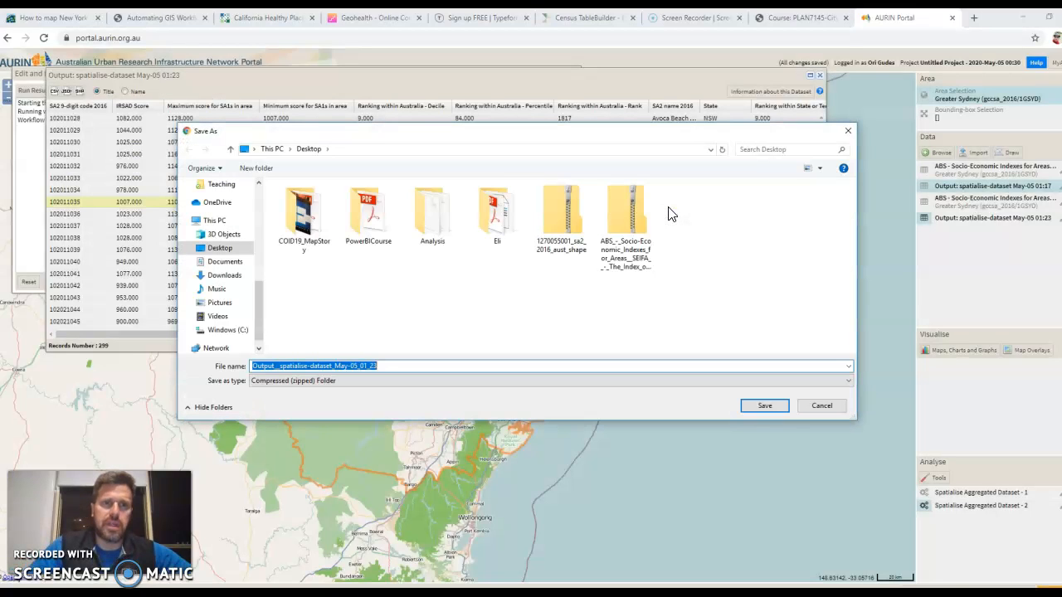
pyautogui.click(219, 248)
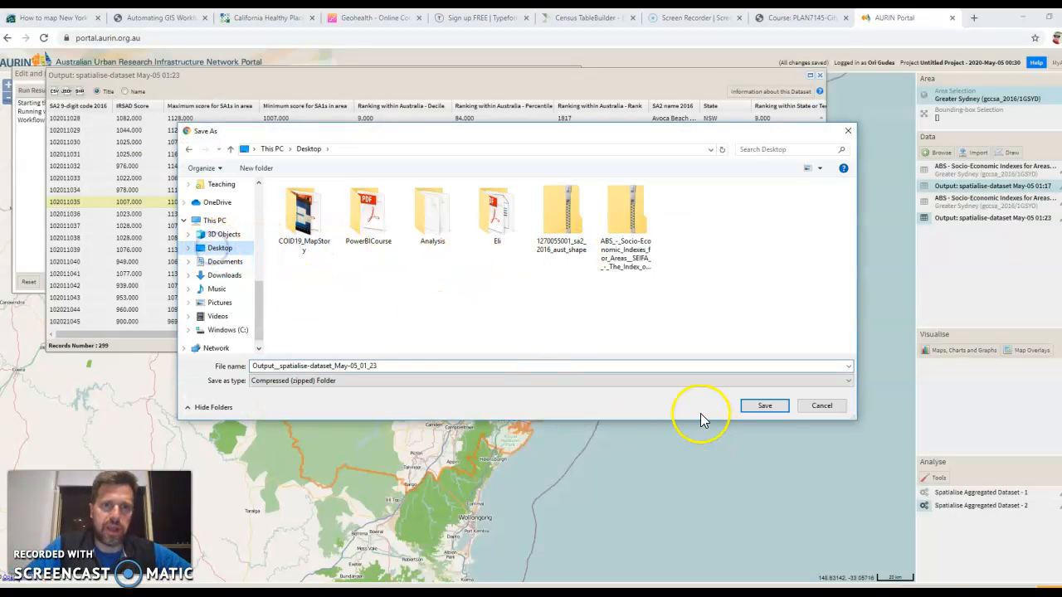
pyautogui.click(764, 405)
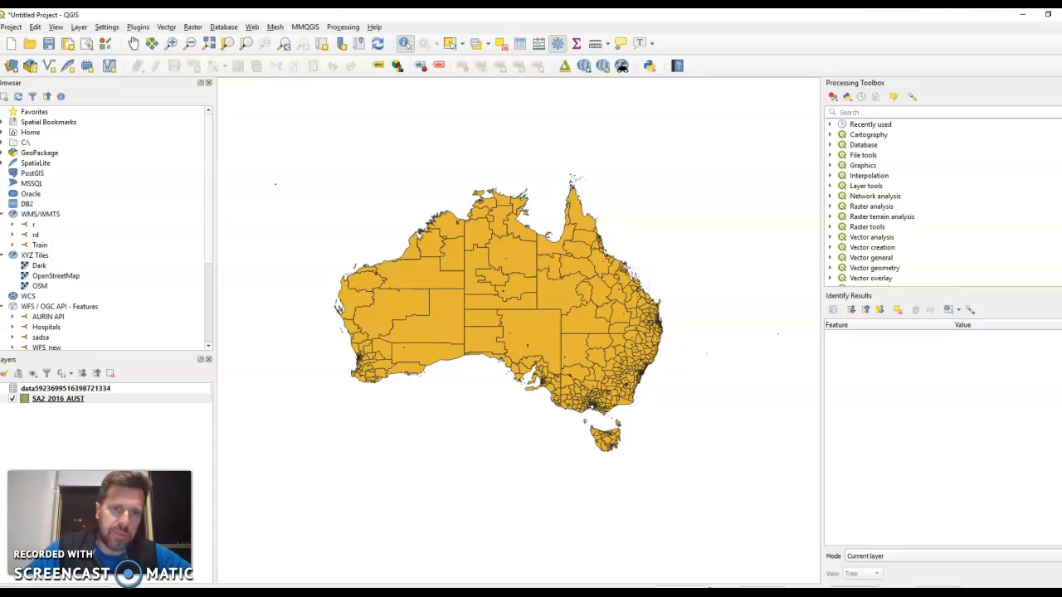
# - In QGIS, hide the SA2_2016_AUST layer and add only the .shp layer from the Desktop archive Output__spatialise-dataset_May-05_01_23
pyautogui.click(12, 399)
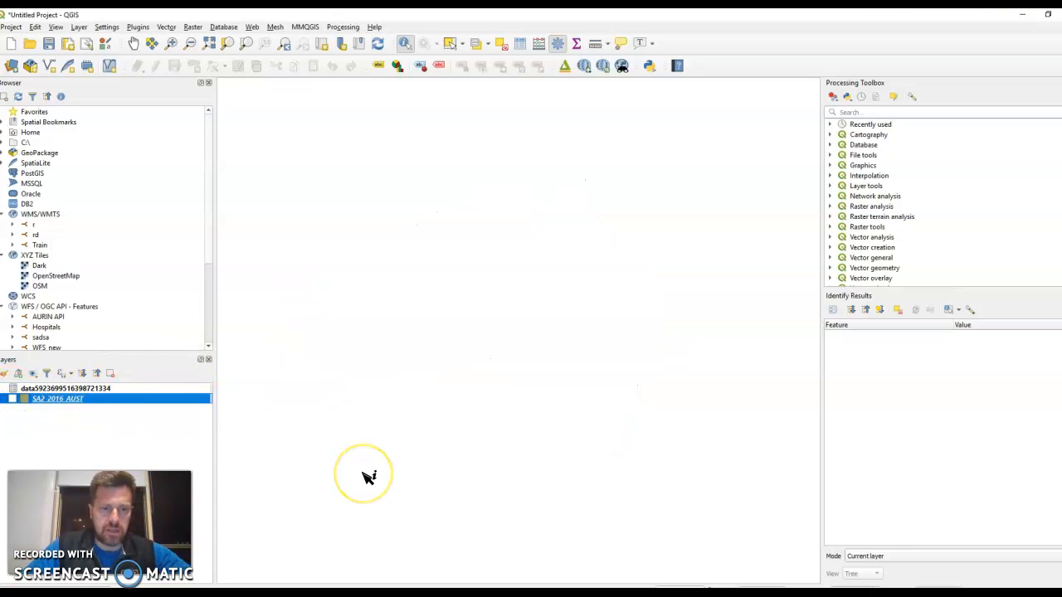
pyautogui.press('super+e')
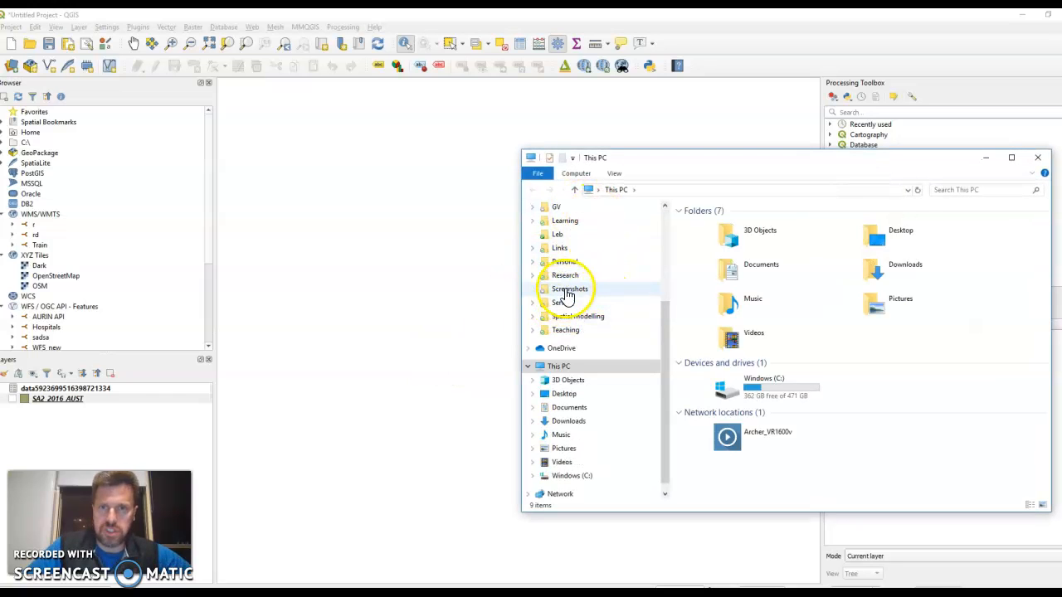
pyautogui.click(570, 395)
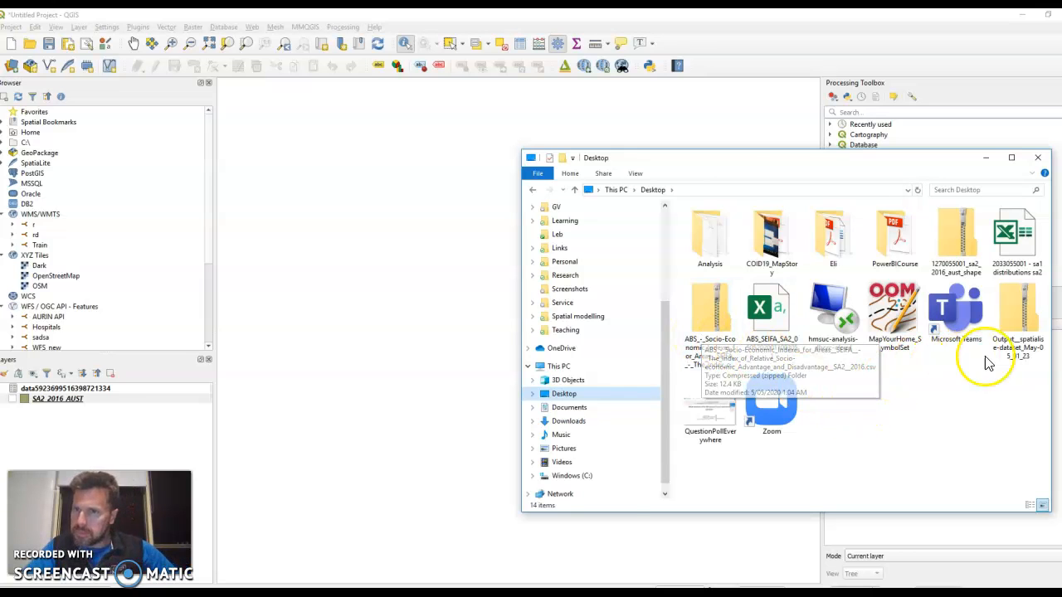
pyautogui.click(1020, 336)
pyautogui.moveTo(1023, 336); pyautogui.dragTo(379, 320)
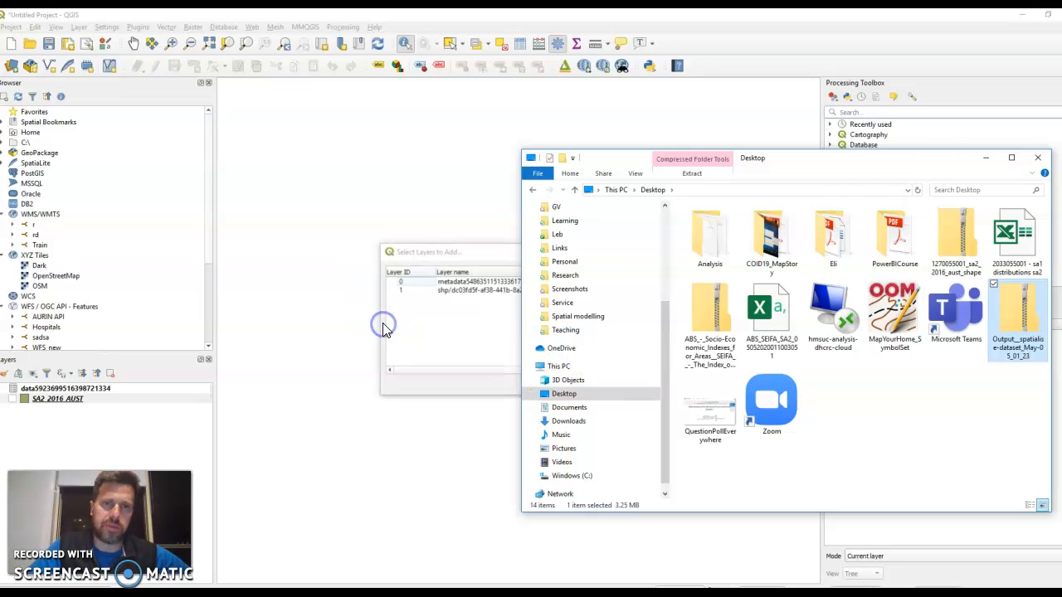
pyautogui.click(985, 158)
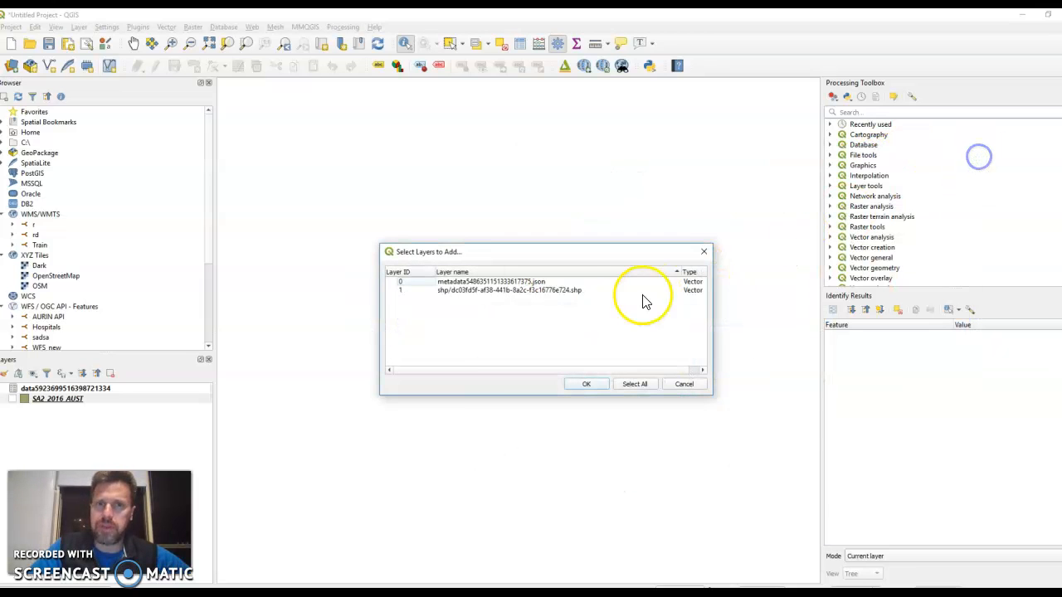
pyautogui.click(481, 290)
pyautogui.click(586, 384)
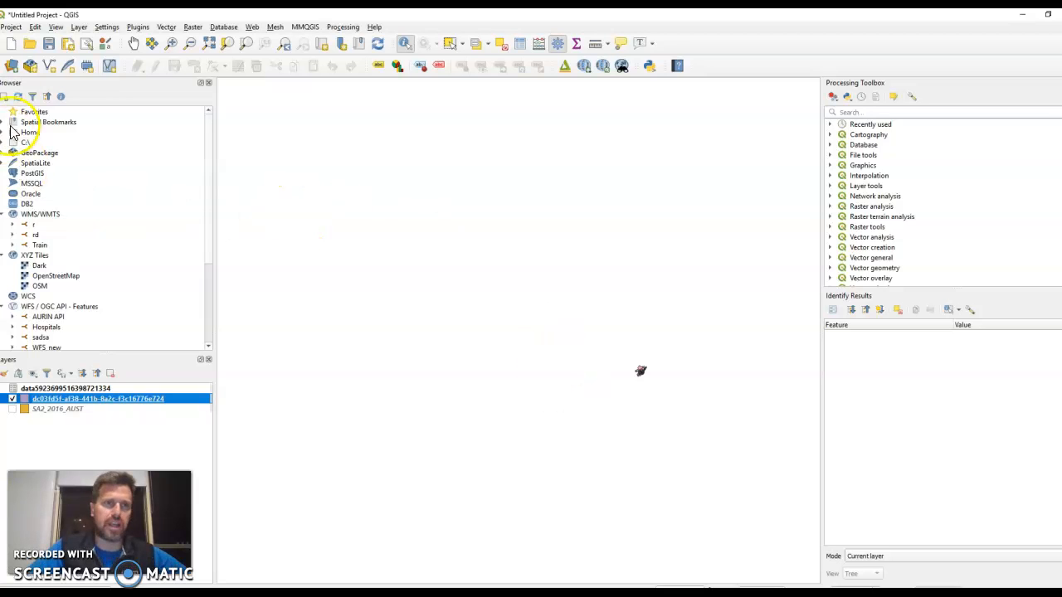
# - Examine the added layer's Greater Sydney SA2 boundaries on the map, review its attribute table and close the table
pyautogui.click(174, 44)
pyautogui.moveTo(615, 344); pyautogui.dragTo(682, 402)
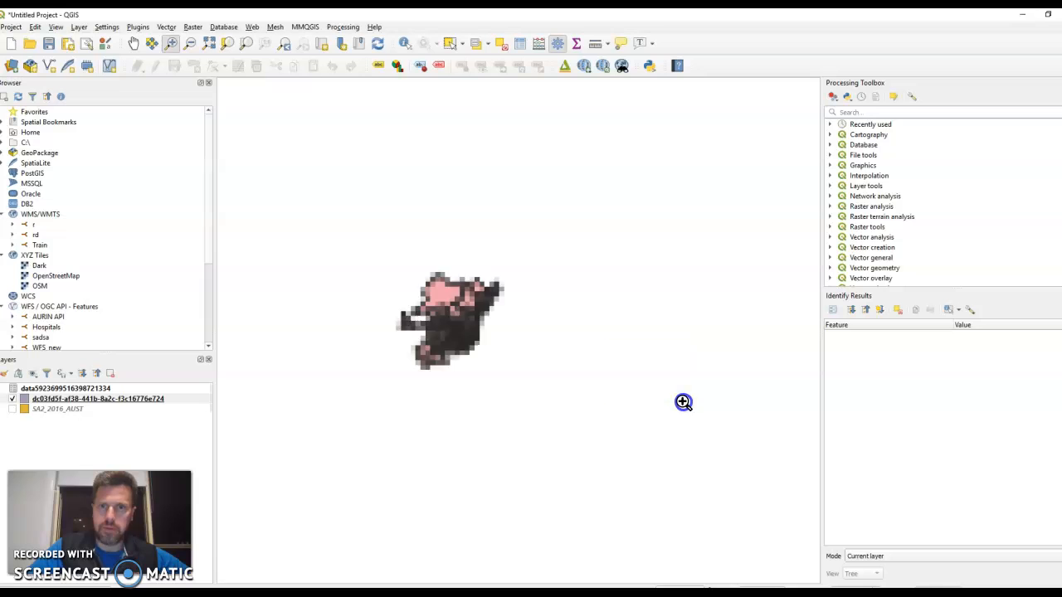
pyautogui.moveTo(344, 220); pyautogui.dragTo(596, 448)
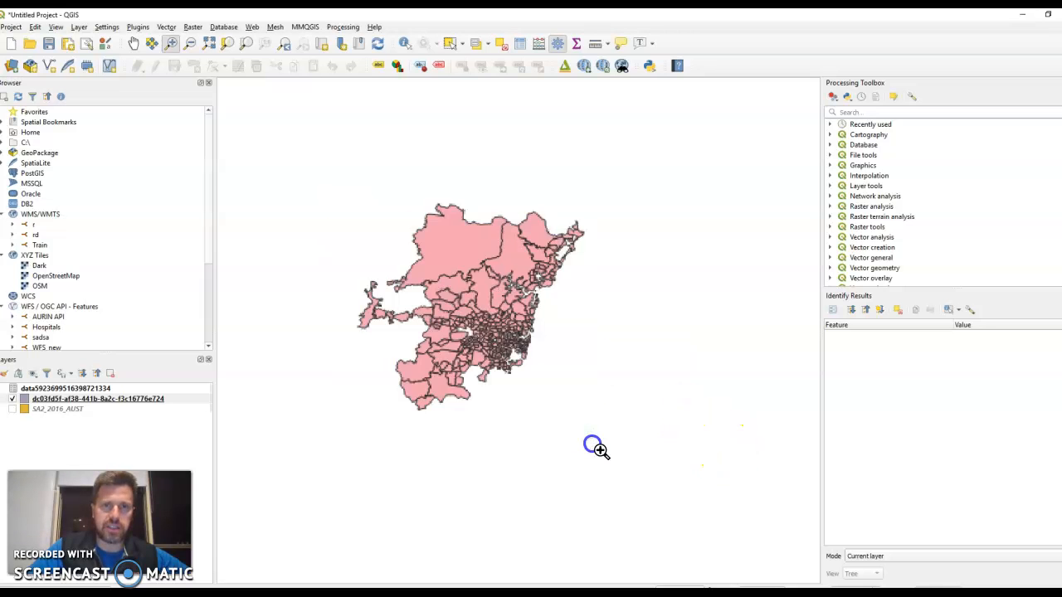
pyautogui.moveTo(305, 155); pyautogui.dragTo(687, 493)
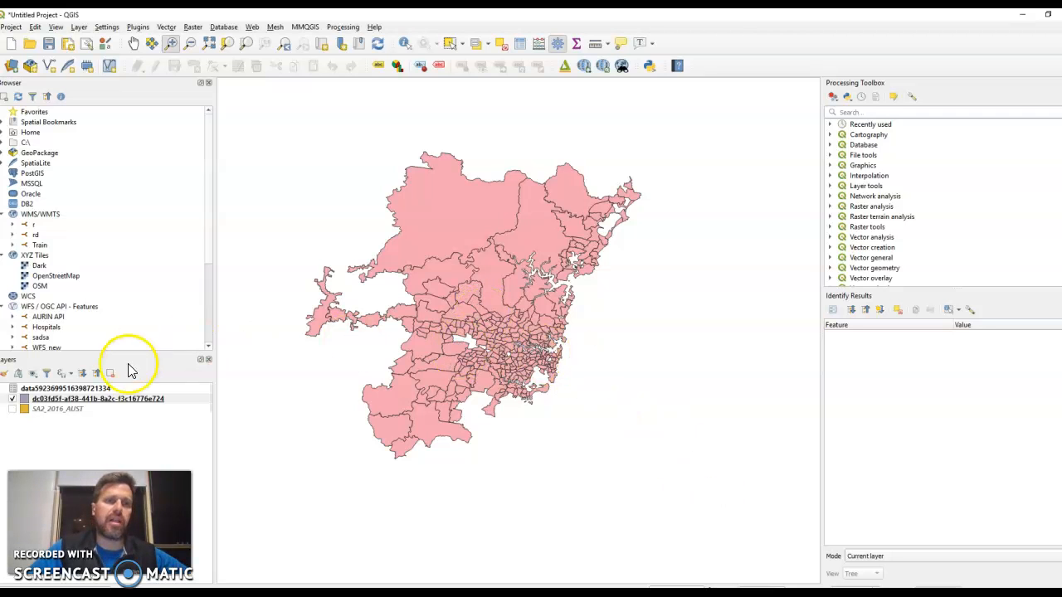
pyautogui.rightClick(63, 406)
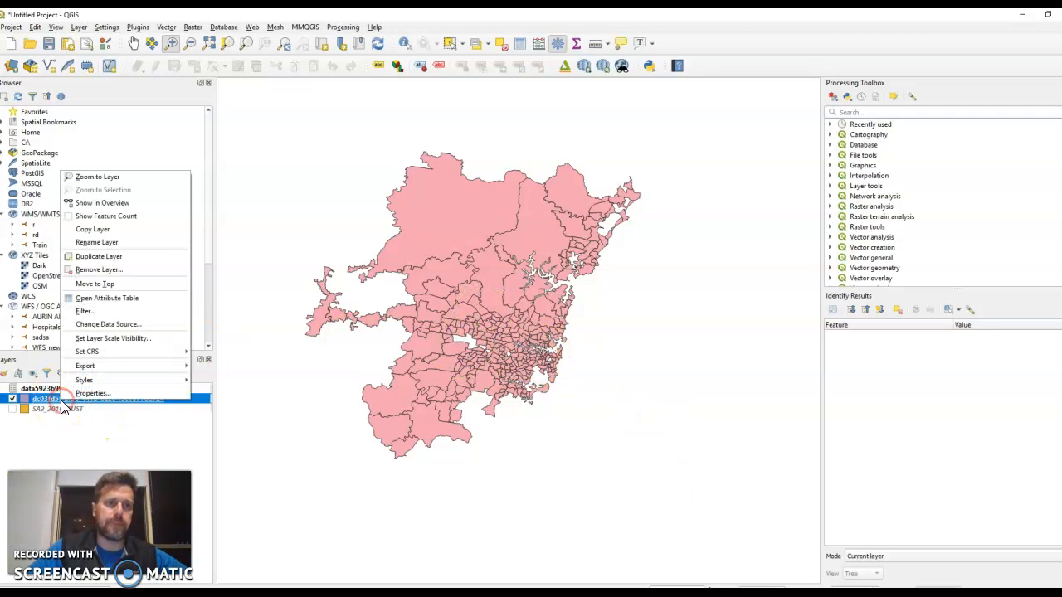
pyautogui.click(88, 298)
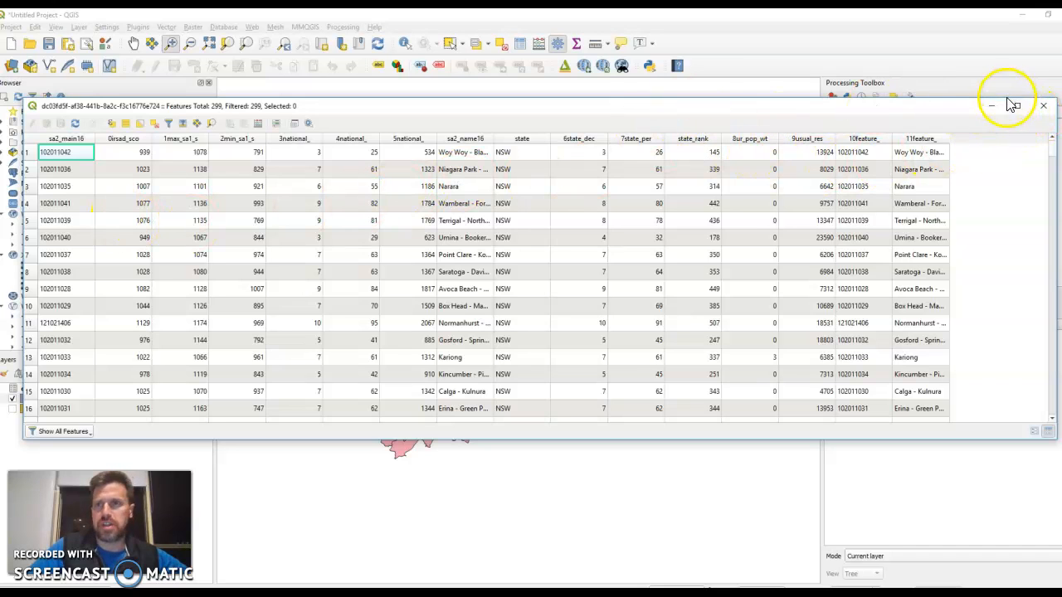
pyautogui.click(1041, 108)
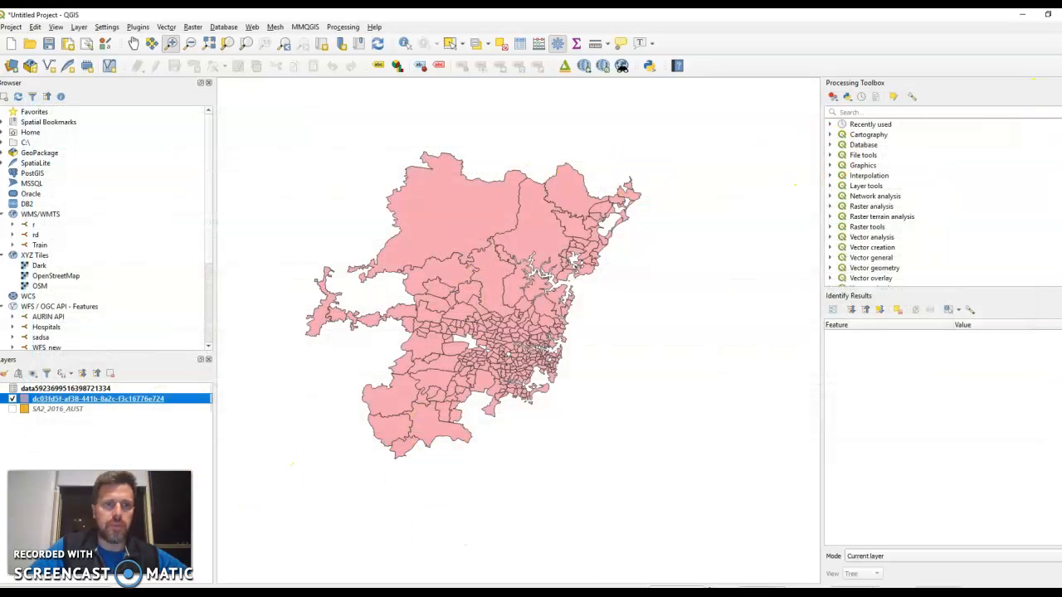